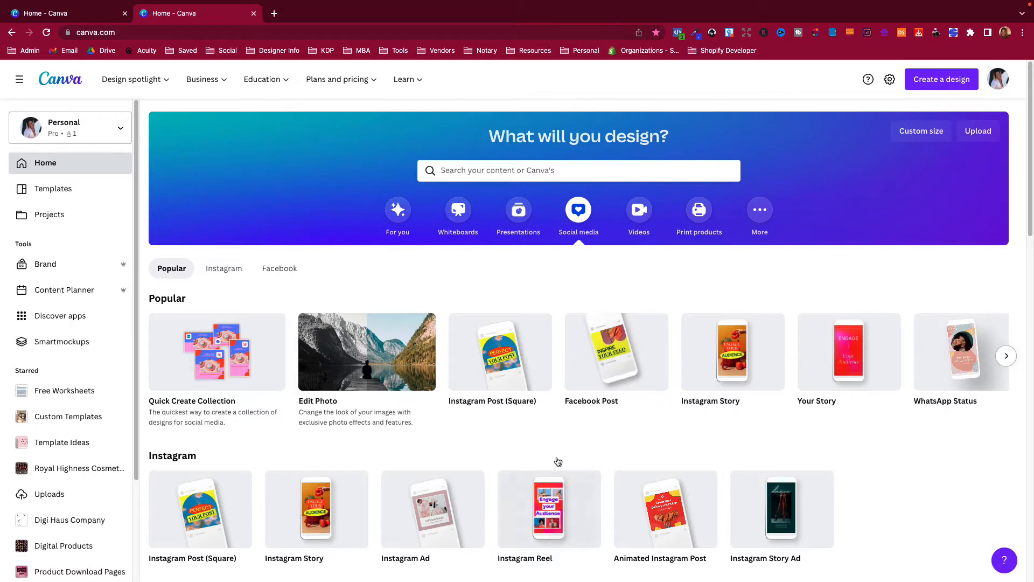
# Create a blank square Instagram post and apply the peach "Meet the Team" template with the founder portrait to it
pyautogui.moveTo(467, 351)
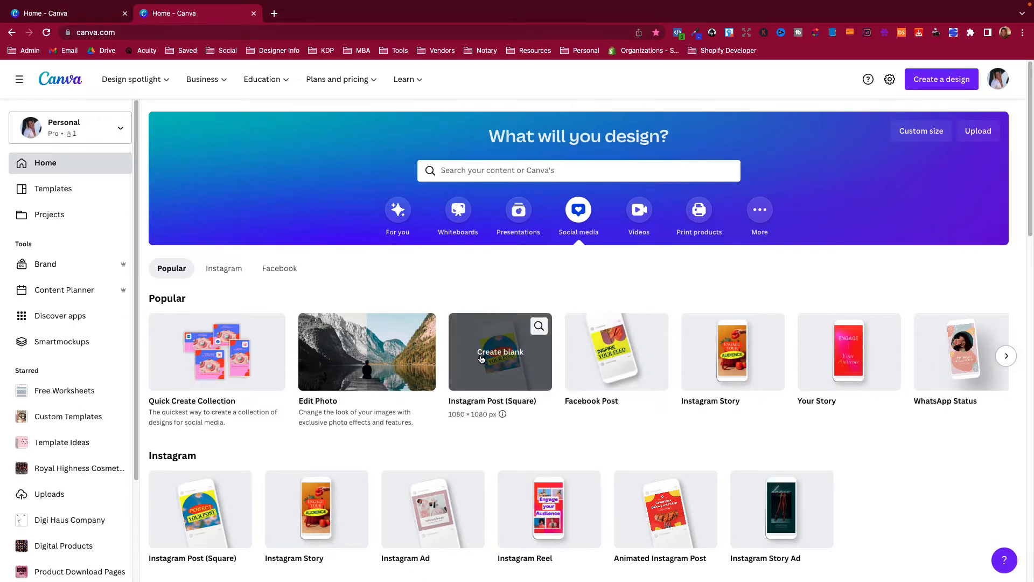
pyautogui.click(499, 334)
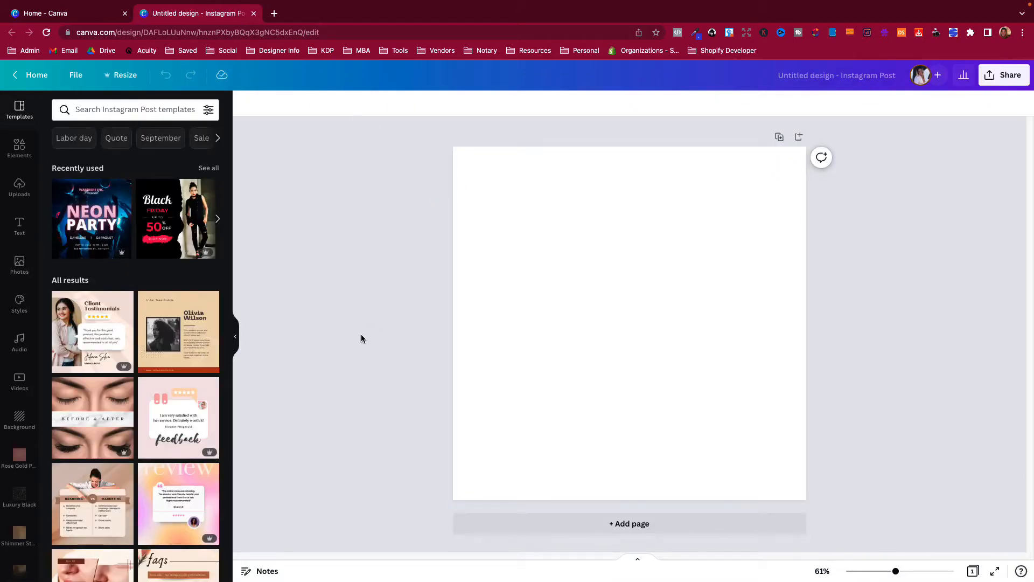
pyautogui.scroll(-1, 153, 429)
pyautogui.scroll(-5, 152, 429)
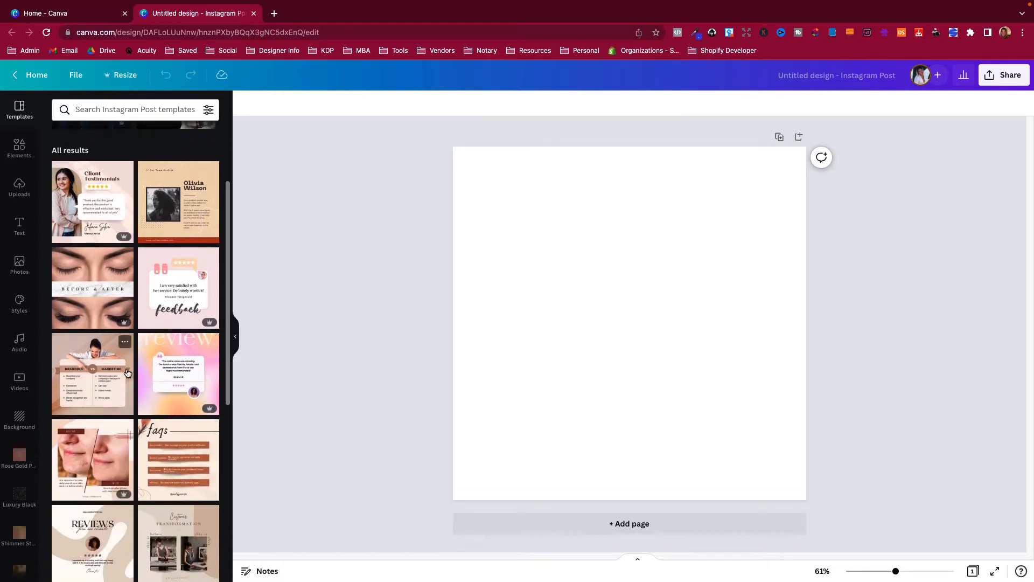
pyautogui.scroll(-15, 128, 373)
pyautogui.scroll(-10, 127, 372)
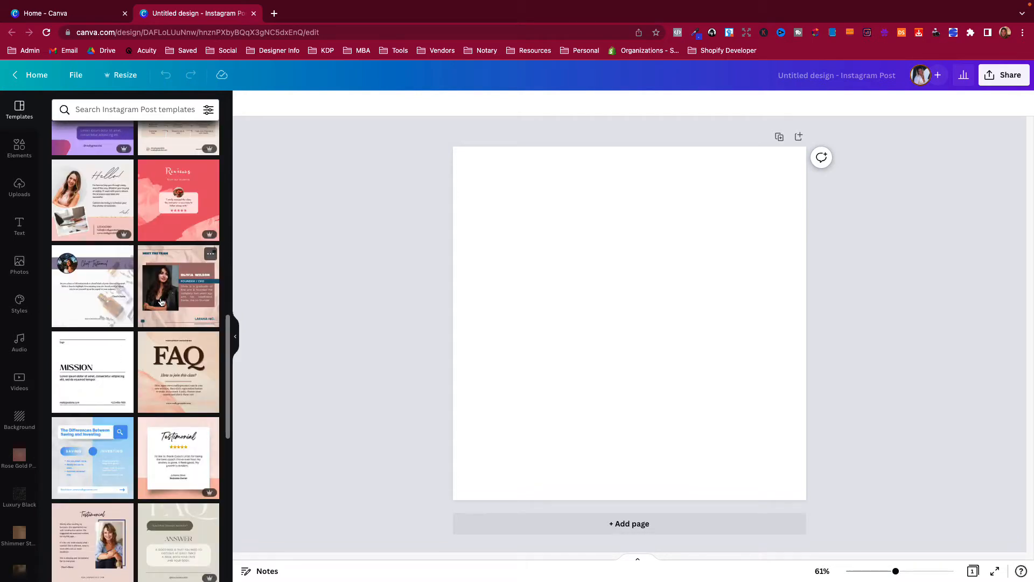
pyautogui.click(154, 314)
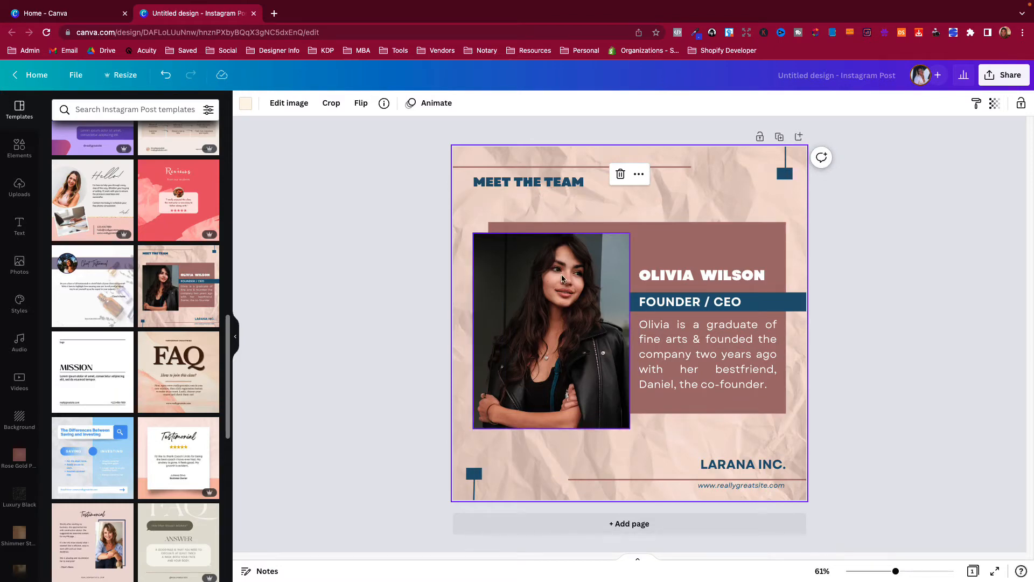
# Rename the untitled design as "Name it"
pyautogui.click(810, 77)
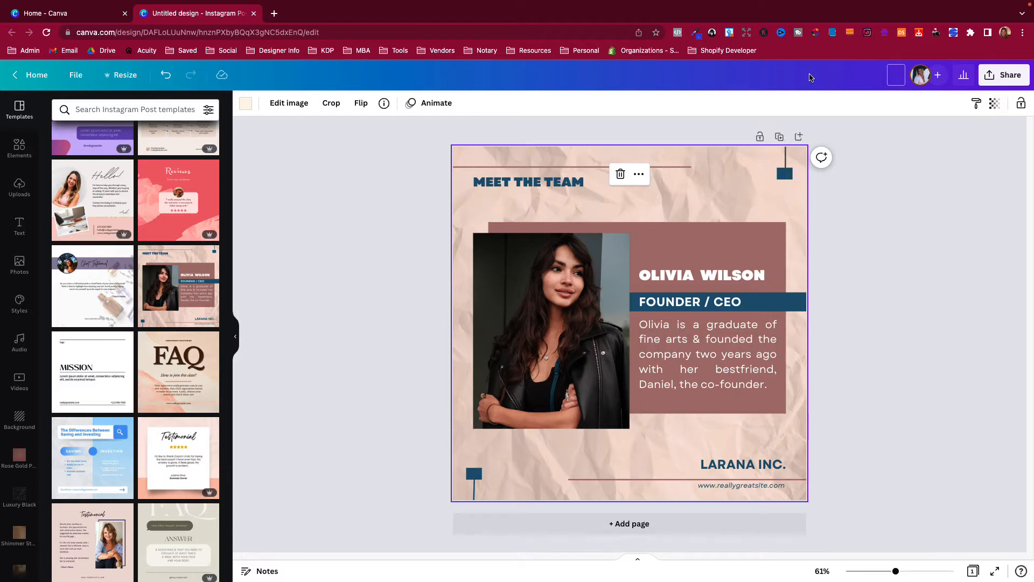
pyautogui.write('Name it')
pyautogui.click(907, 183)
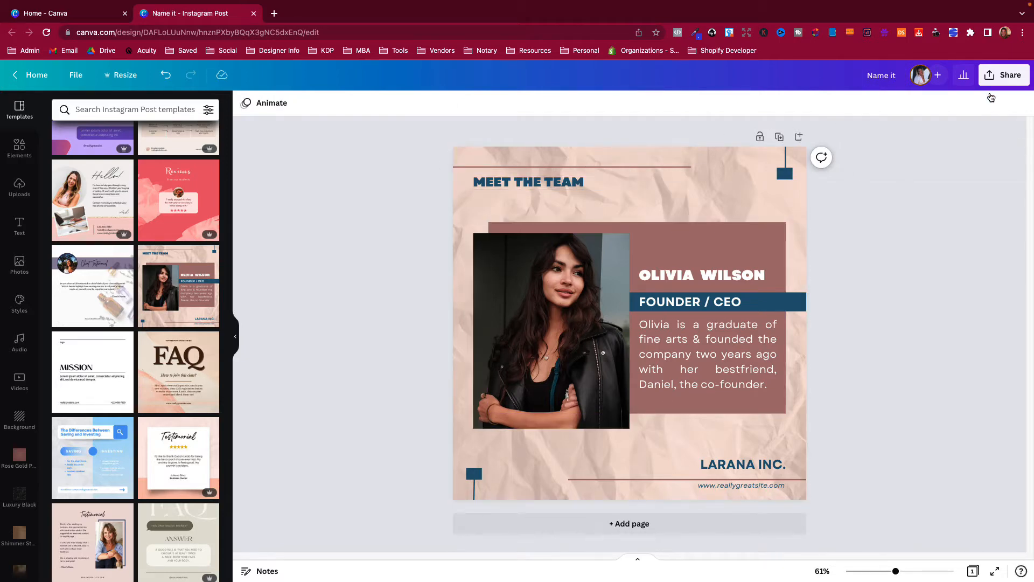
# Open the full list of sharing options for the design and copy its template link
pyautogui.click(1000, 81)
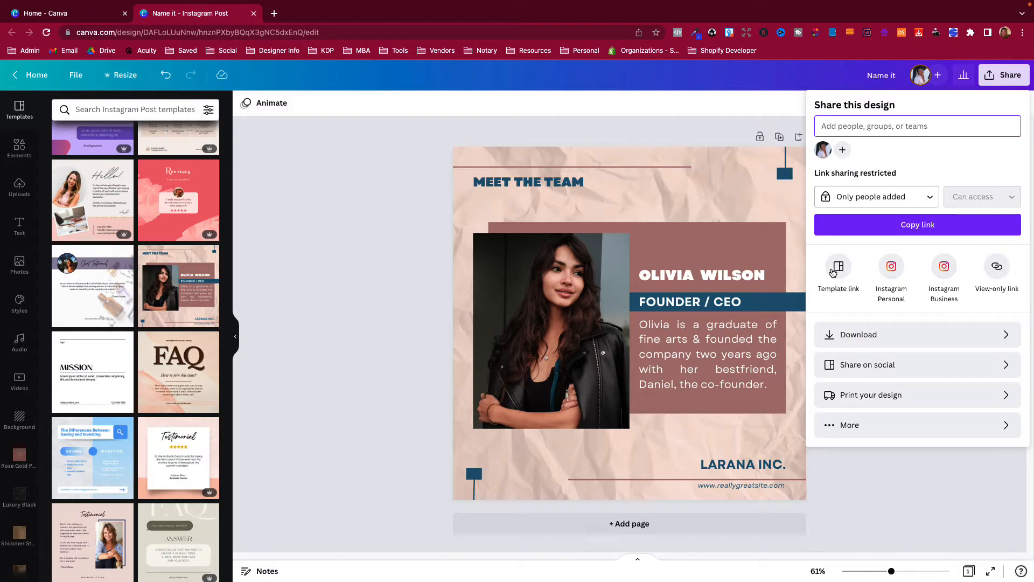
pyautogui.click(879, 423)
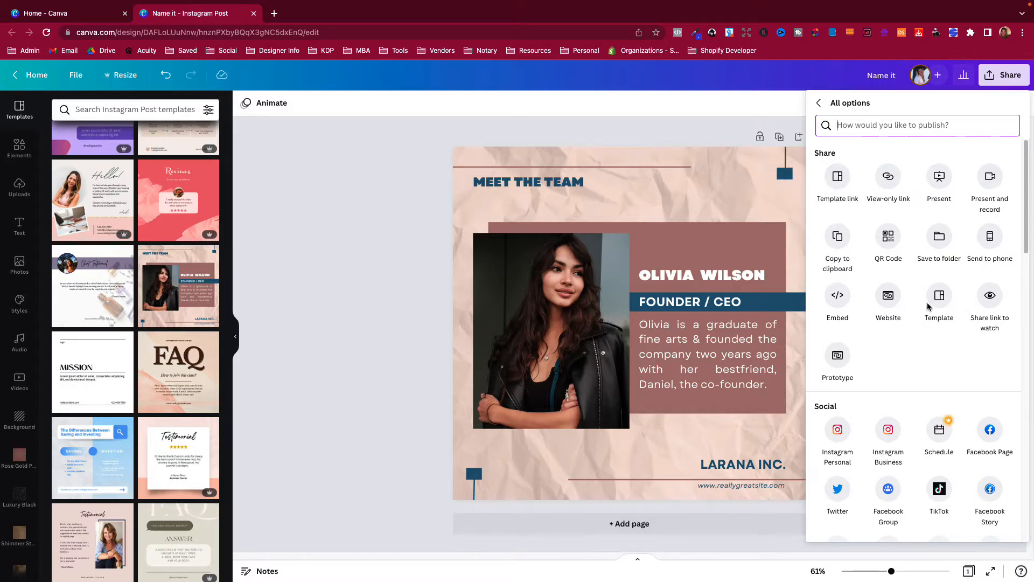
pyautogui.click(837, 191)
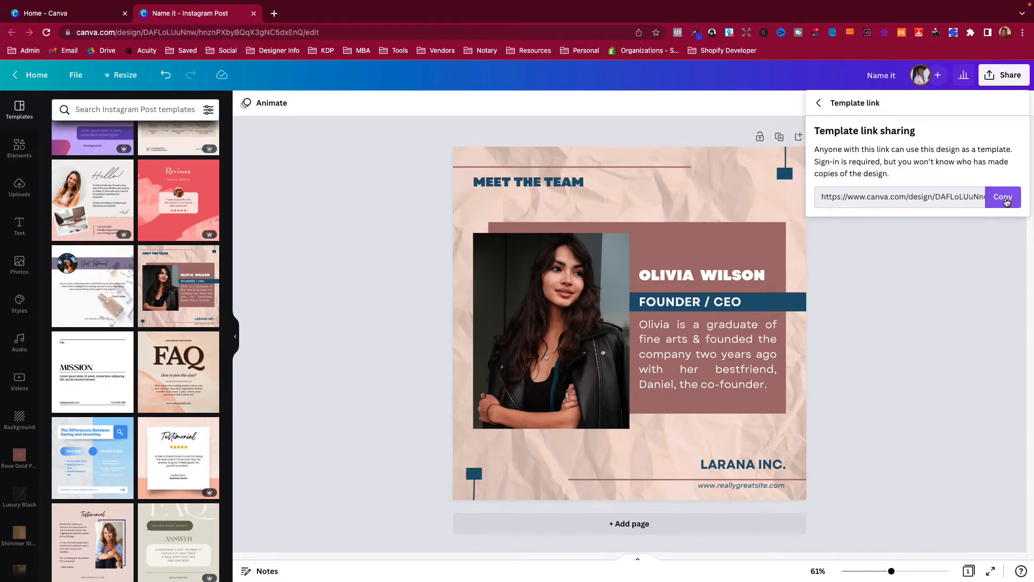
pyautogui.click(1005, 199)
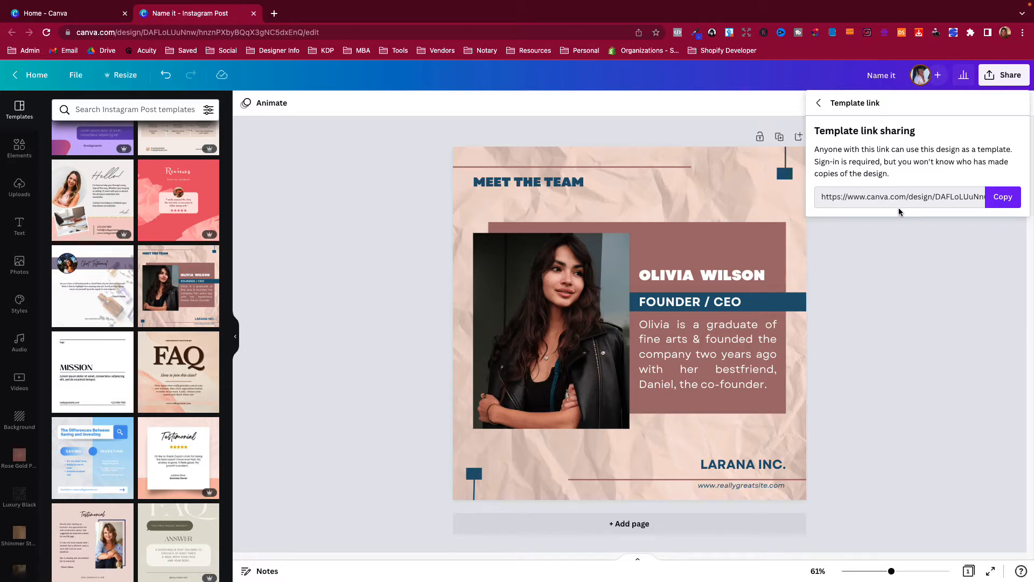
pyautogui.click(1000, 198)
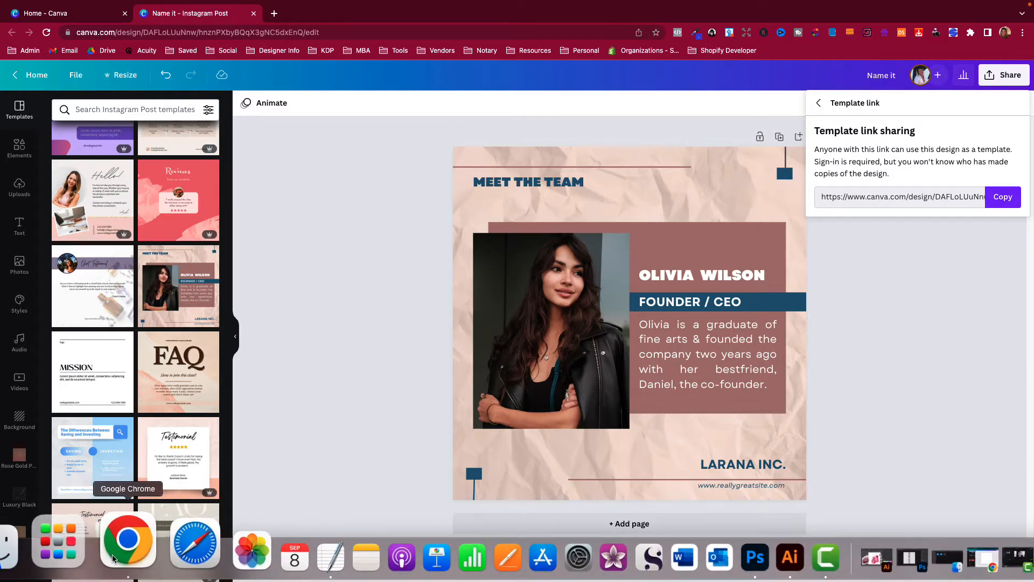
# Switch to the other Chrome window, open a new tab there and close the old "Copy of Name It" design
pyautogui.rightClick(127, 540)
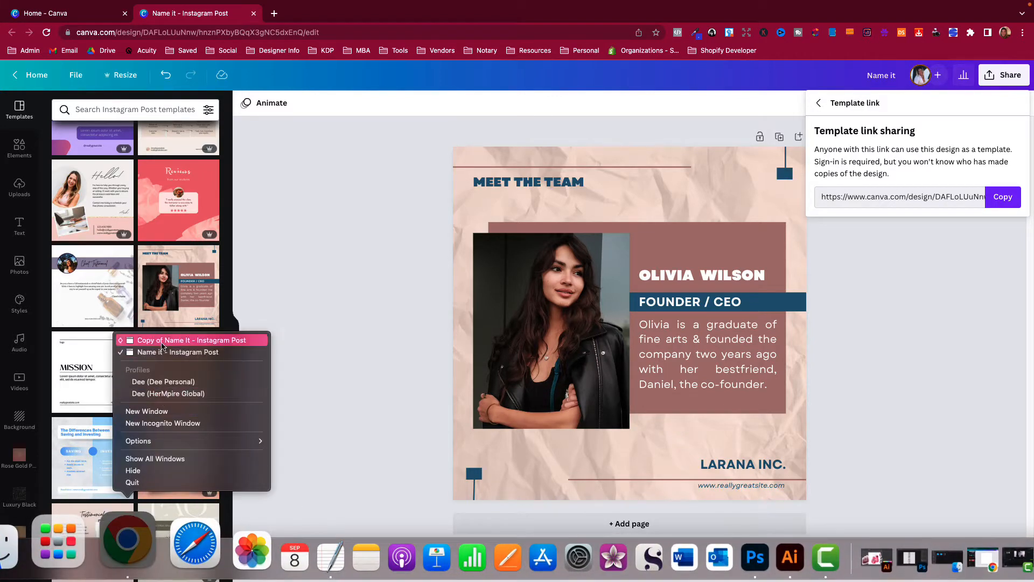
pyautogui.click(163, 352)
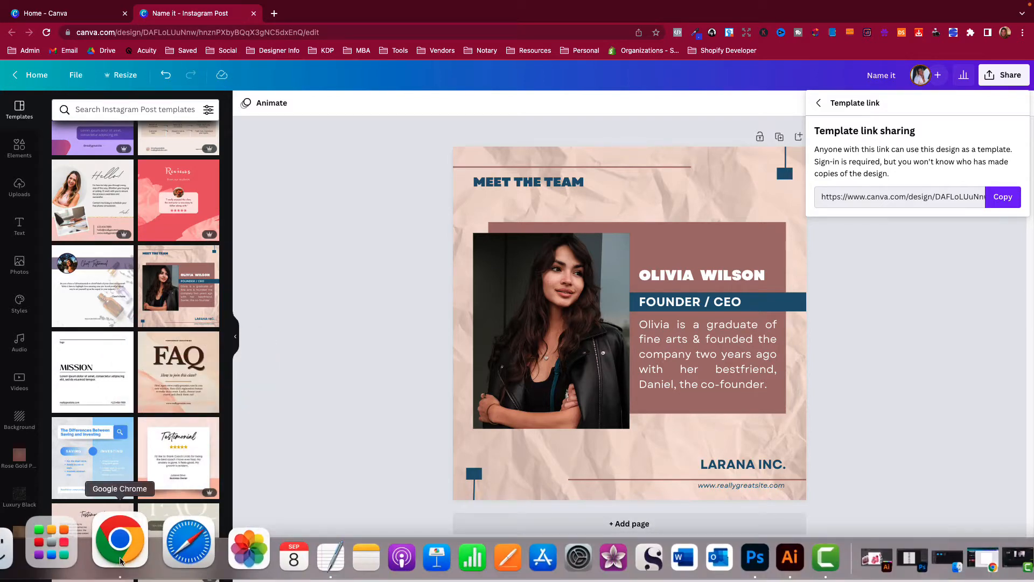
pyautogui.rightClick(120, 554)
pyautogui.click(166, 341)
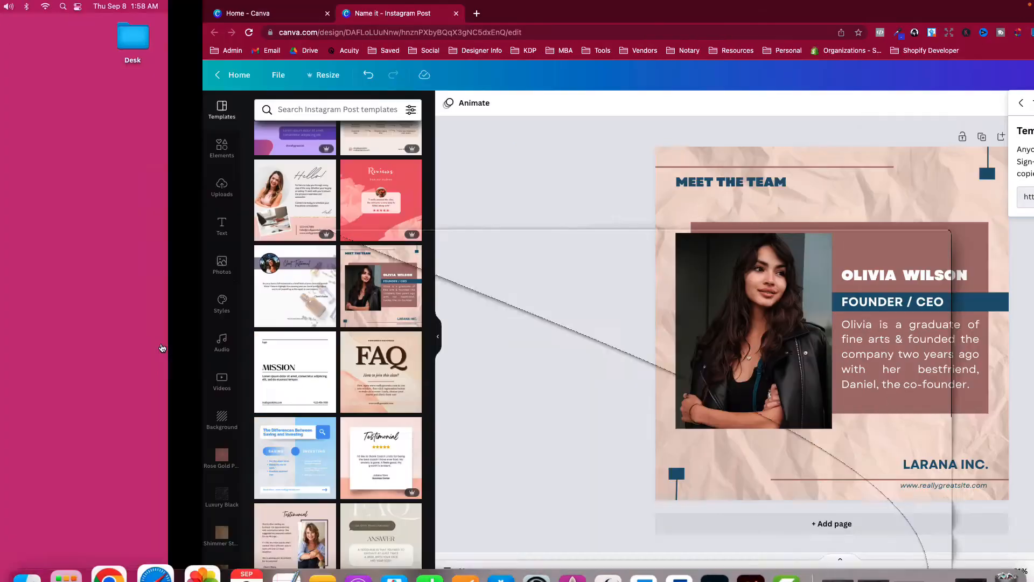
pyautogui.click(199, 27)
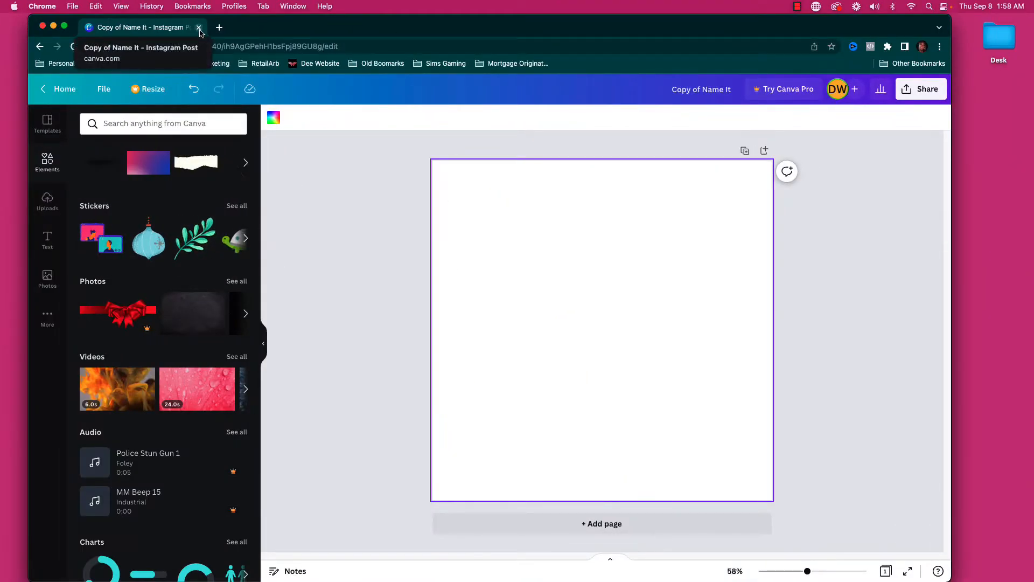
pyautogui.press('super+t')
pyautogui.click(198, 27)
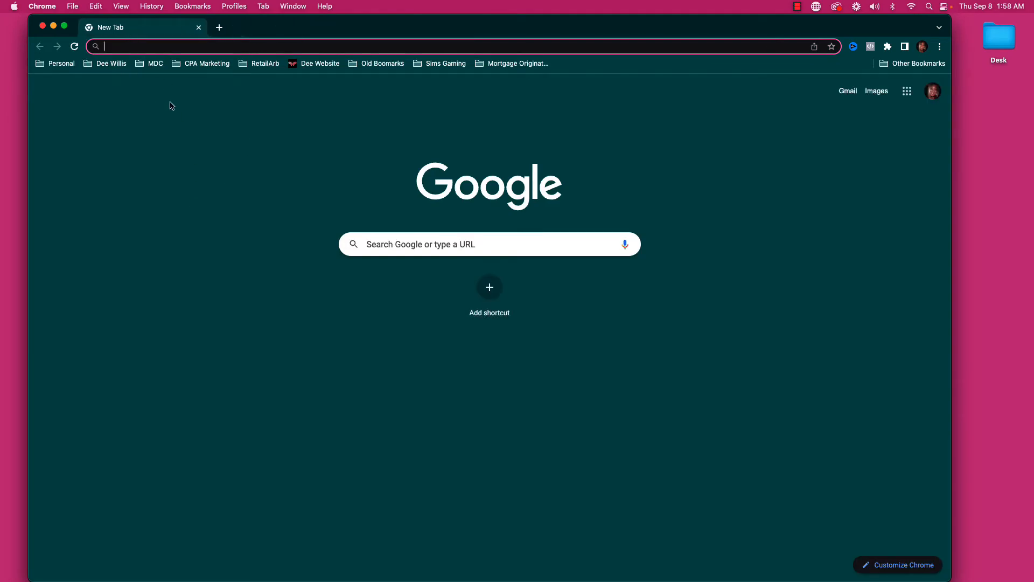
# Load the copied template link in the empty tab and use the template to make an editable copy
pyautogui.rightClick(132, 47)
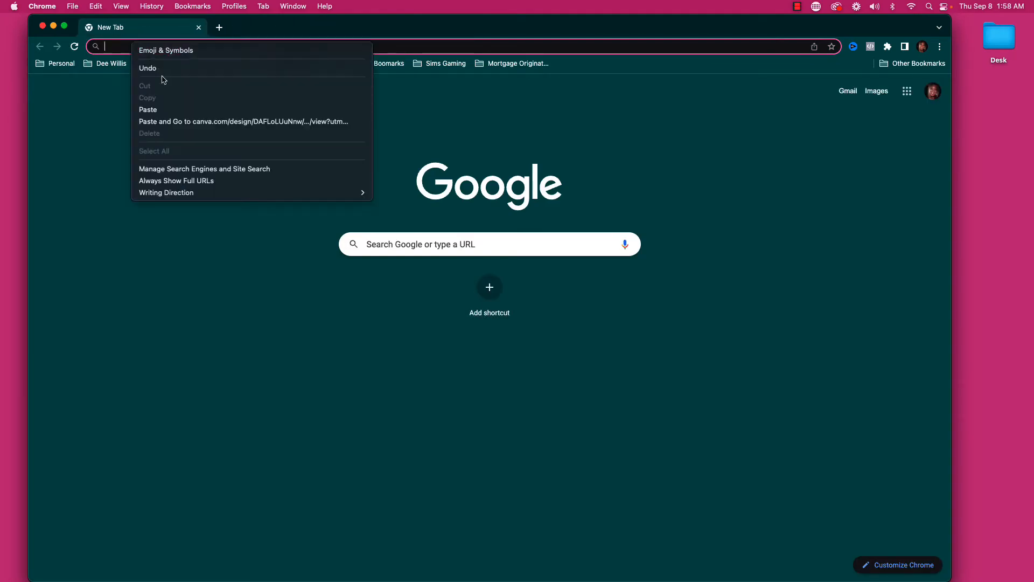
pyautogui.click(157, 121)
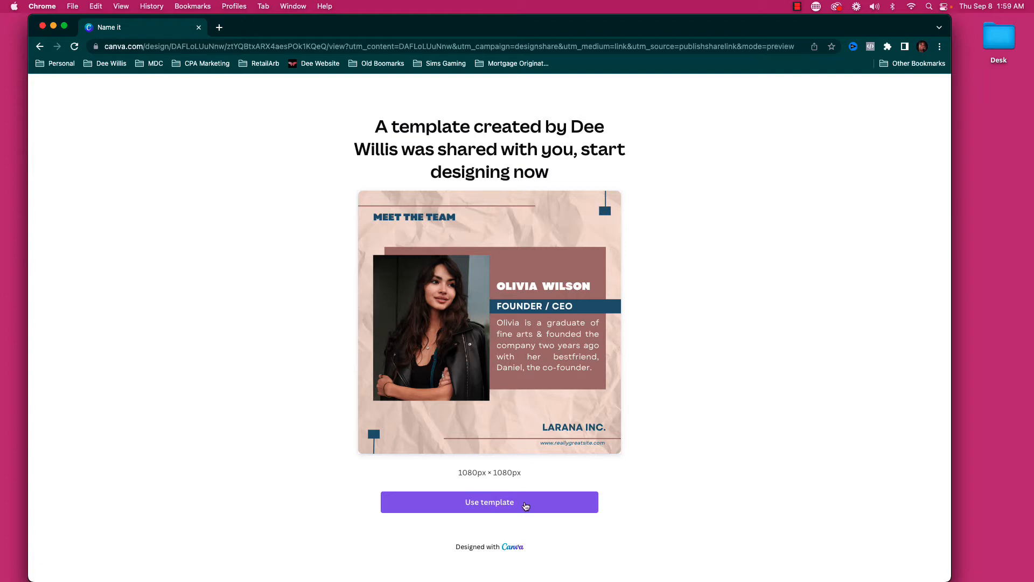
pyautogui.click(477, 506)
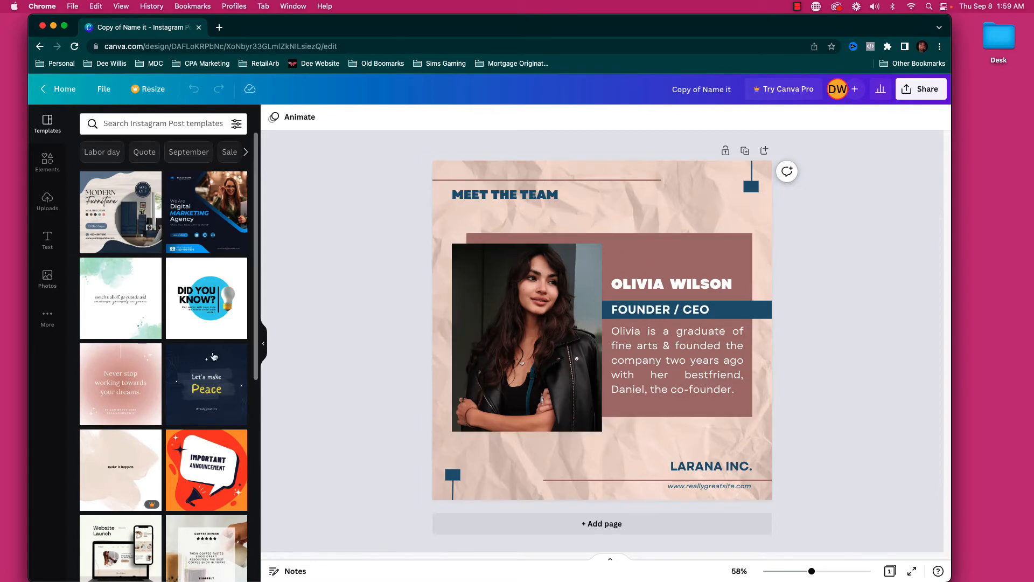
# Replace the portrait with the recently used photo of the seated woman and recolor the "MEET THE TEAM" heading in the bright pink brand color
pyautogui.click(46, 277)
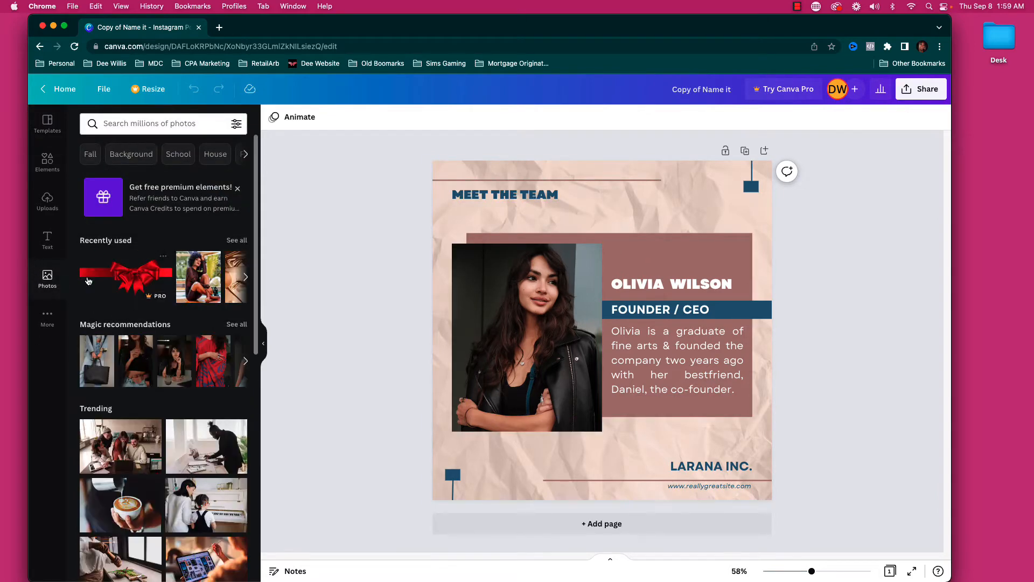
pyautogui.moveTo(198, 276); pyautogui.dragTo(527, 340)
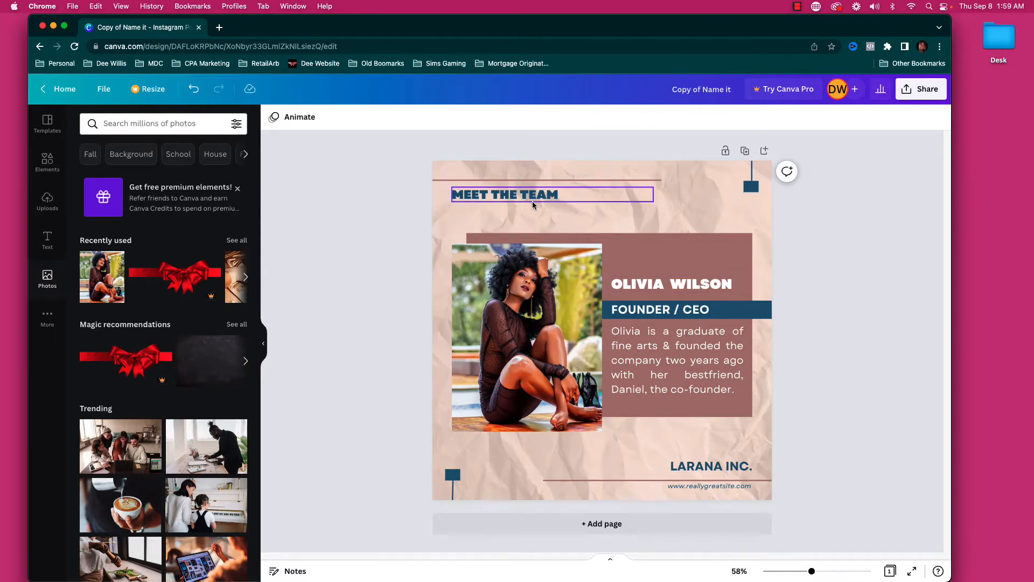
pyautogui.click(506, 195)
pyautogui.click(434, 120)
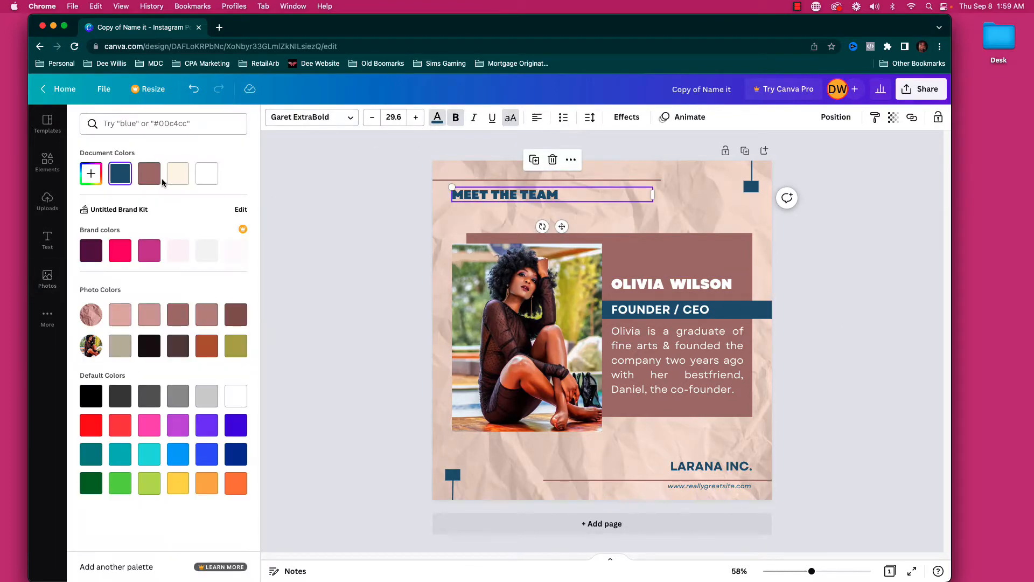
pyautogui.click(149, 173)
pyautogui.click(123, 249)
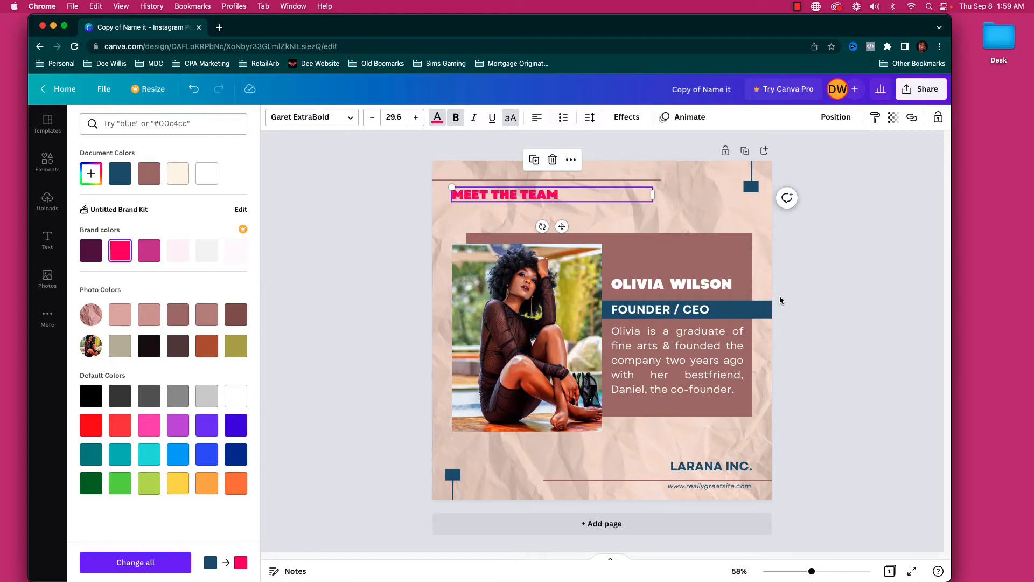
# Recolor the short vertical line above the upper blue square and the bar behind "FOUNDER / CEO" bright pink
pyautogui.click(752, 170)
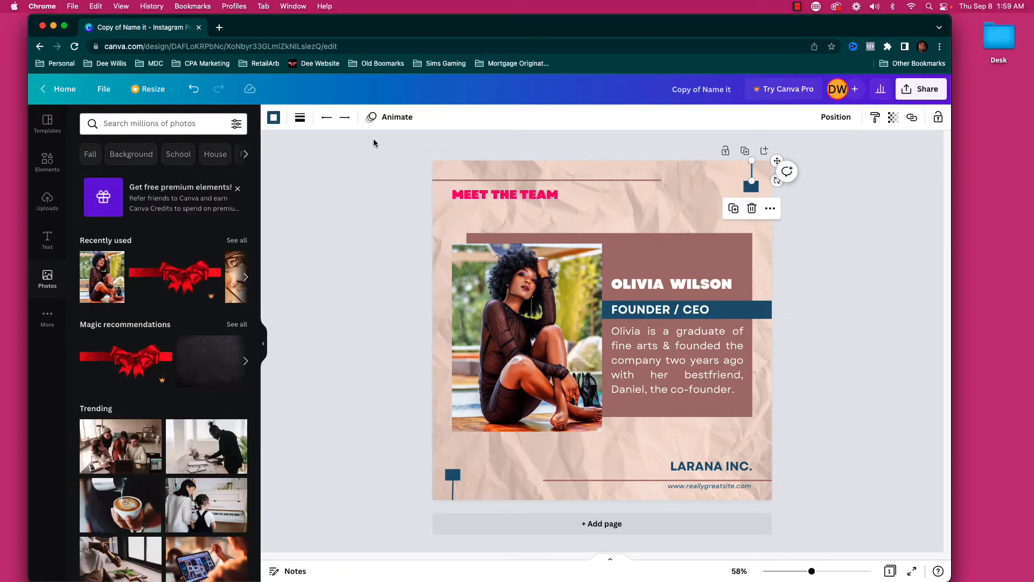
pyautogui.click(274, 117)
pyautogui.click(175, 172)
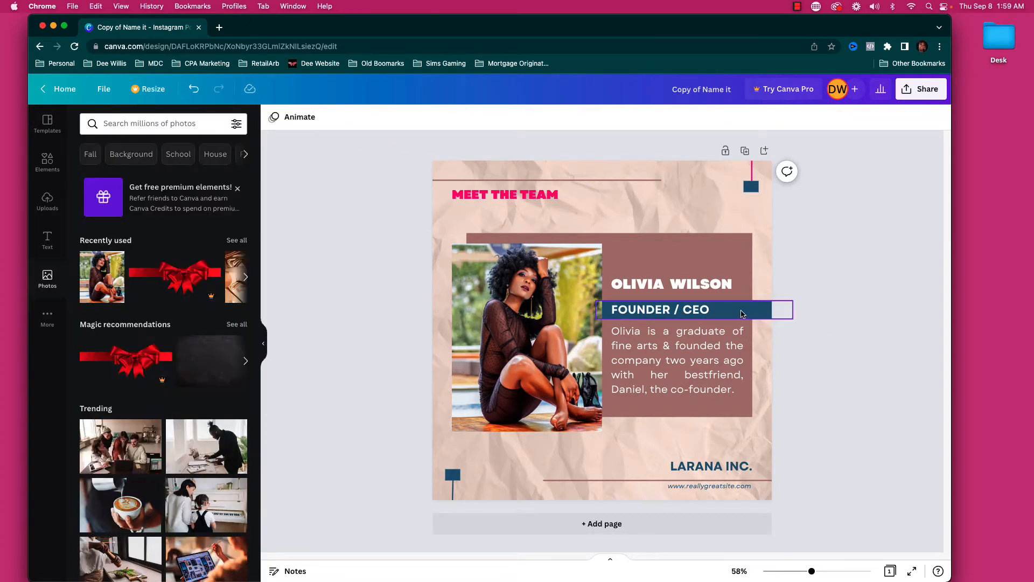
pyautogui.click(716, 311)
pyautogui.click(330, 121)
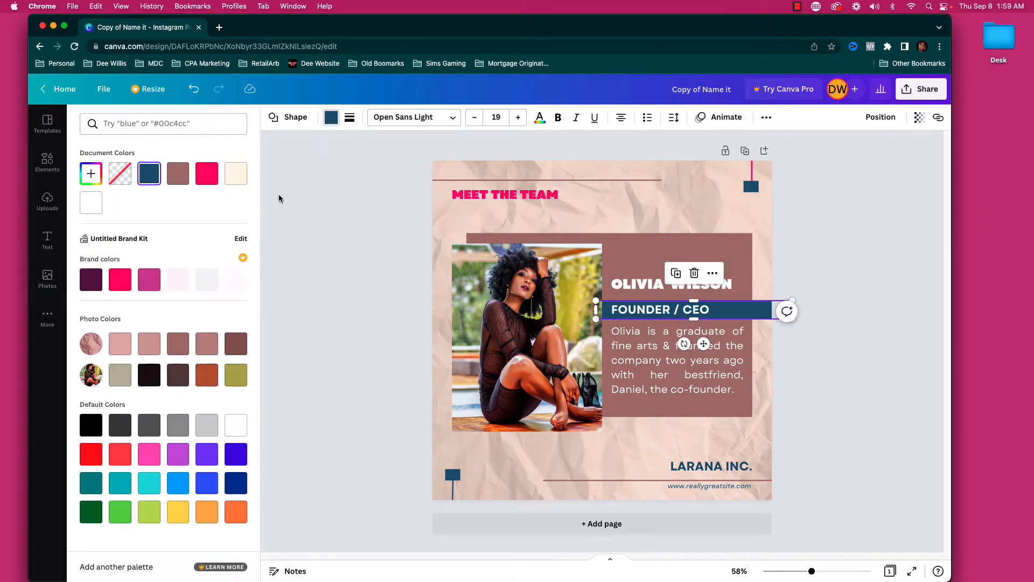
pyautogui.click(207, 173)
# Replace the bio paragraph below the "FOUNDER / CEO" bar with "Type something different"
pyautogui.doubleClick(682, 364)
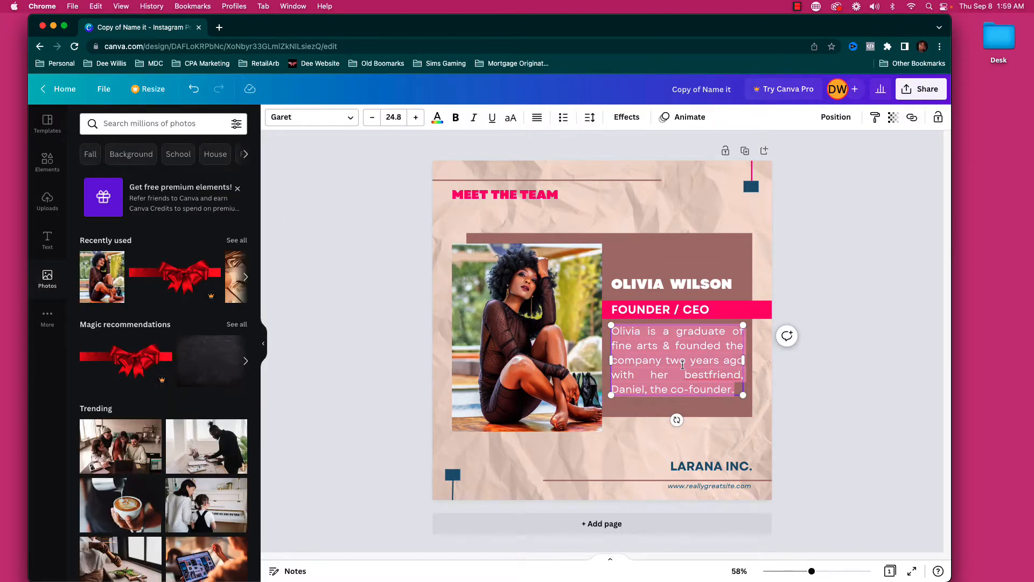
pyautogui.press('BackSpace')
pyautogui.write('Type something differe')
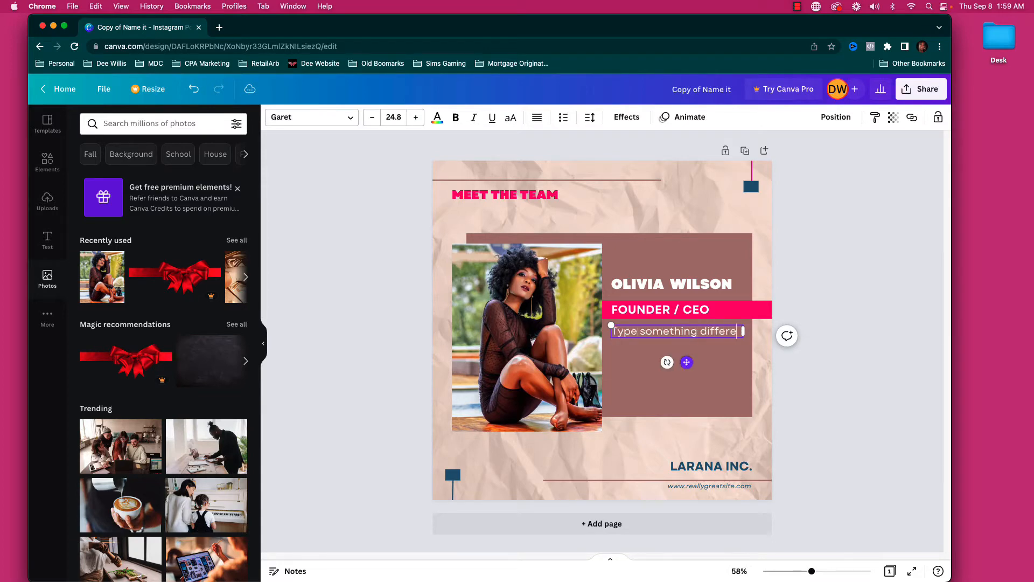
pyautogui.write('nt')
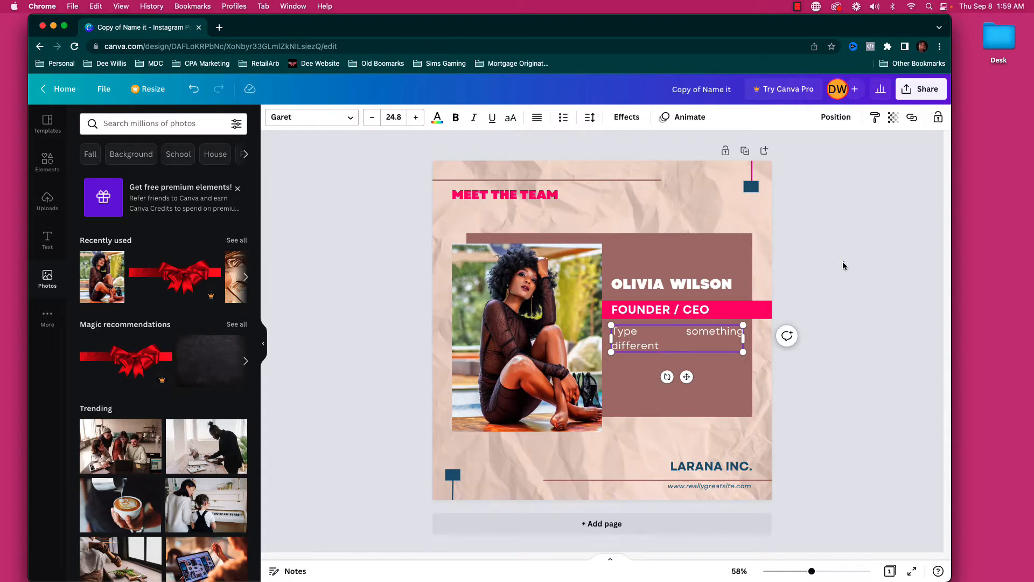
# Change the alignment of the "Type something different" text from justified to left, and finally to centered
pyautogui.click(534, 118)
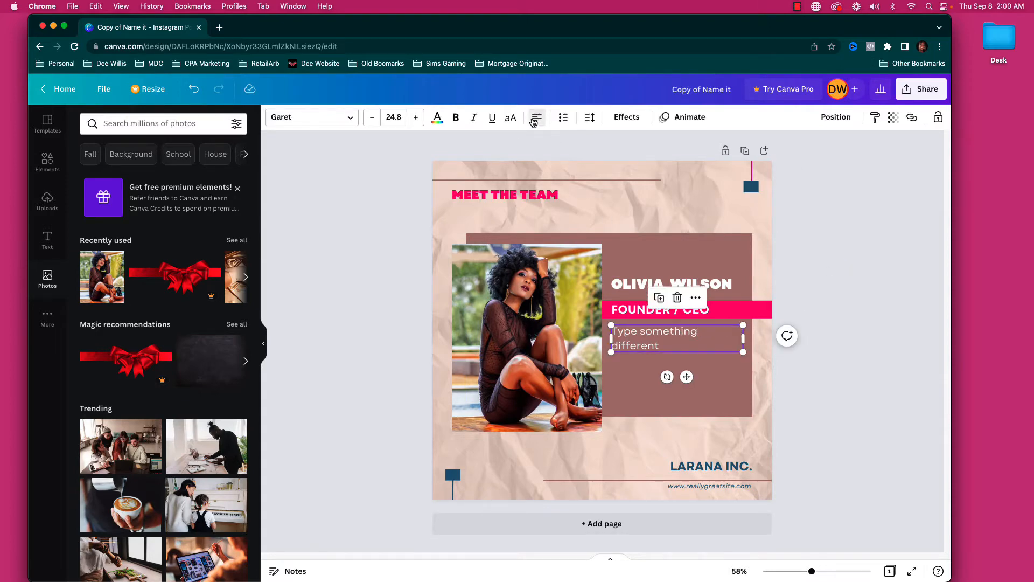
pyautogui.click(847, 274)
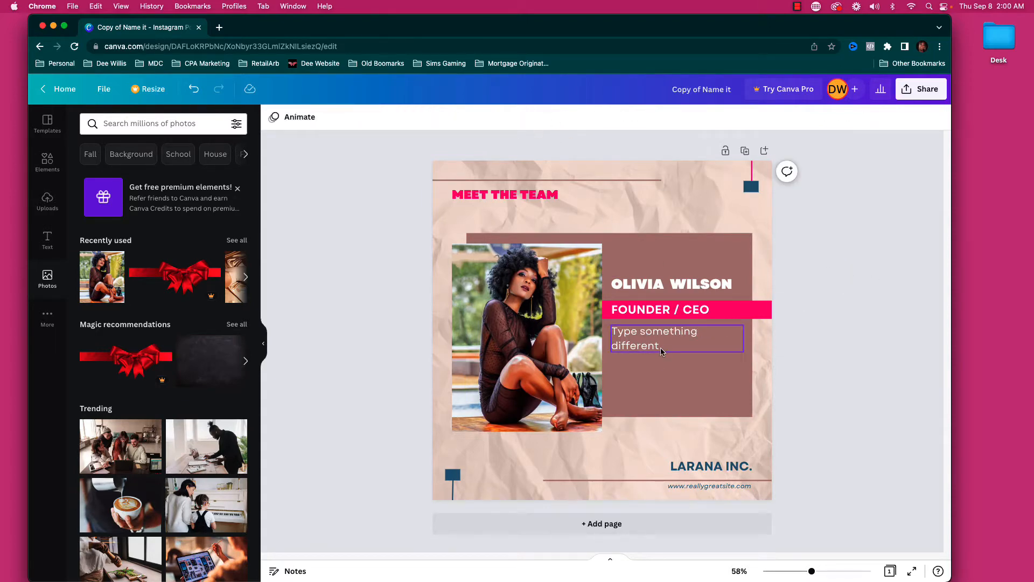
pyautogui.click(661, 350)
pyautogui.click(537, 117)
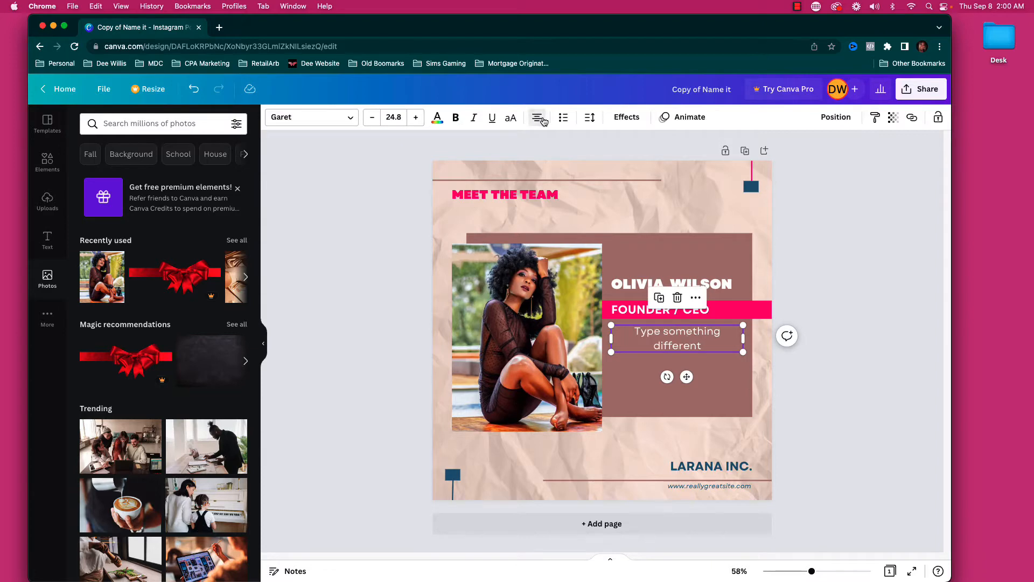
pyautogui.click(819, 264)
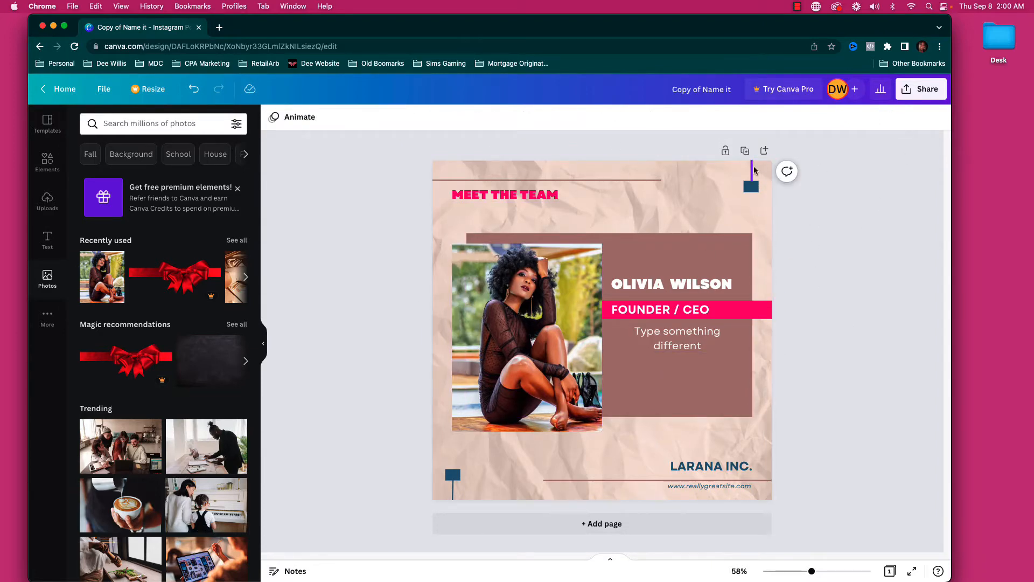
# Open the download settings for the customized copy of the design
pyautogui.click(922, 88)
pyautogui.click(776, 350)
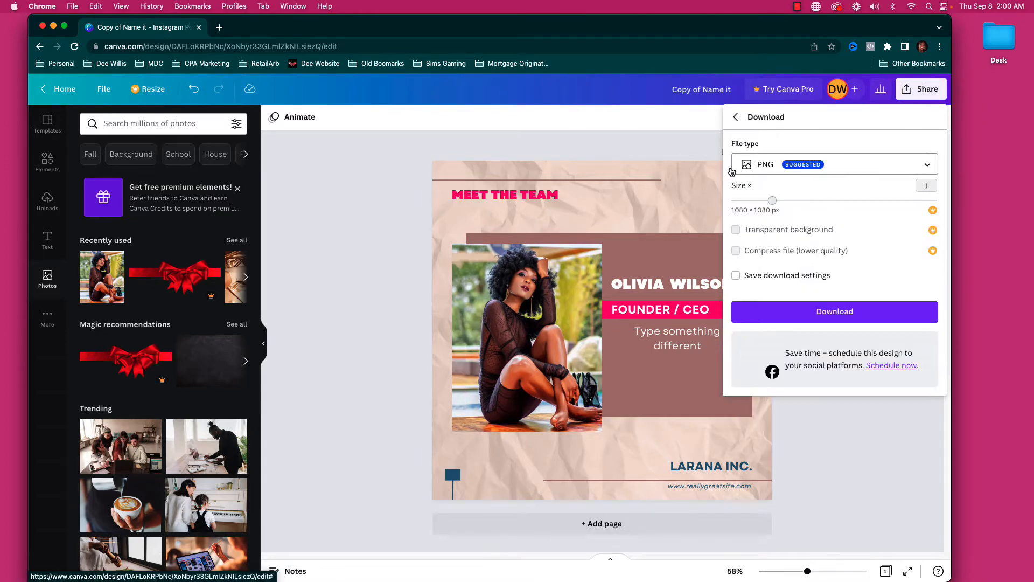